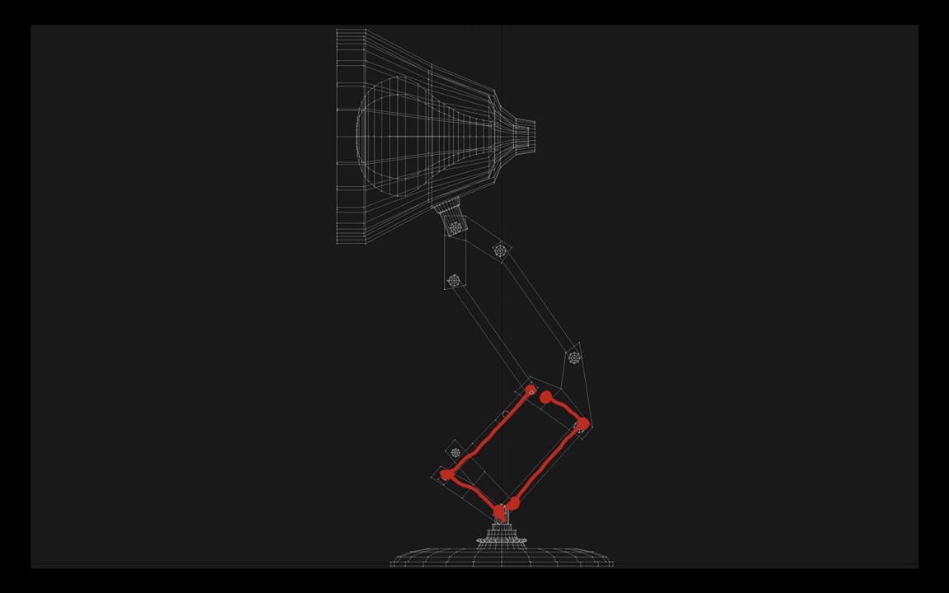
{"action": "mouse_move", "coordinate": [519, 373]}
{"action": "left_mouse_down"}
{"action": "mouse_move", "coordinate": [560, 407]}
{"action": "mouse_move", "coordinate": [553, 377]}
{"action": "mouse_move", "coordinate": [577, 358]}
{"action": "mouse_move", "coordinate": [500, 248]}
{"action": "mouse_move", "coordinate": [454, 280]}
{"action": "mouse_move", "coordinate": [523, 383]}
{"action": "left_mouse_up"}
{"action": "mouse_move", "coordinate": [496, 240]}
{"action": "left_mouse_down"}
{"action": "mouse_move", "coordinate": [493, 252]}
{"action": "mouse_move", "coordinate": [521, 262]}
{"action": "left_mouse_up"}
{"action": "left_click_drag", "start_coordinate": [523, 227], "coordinate": [488, 269]}
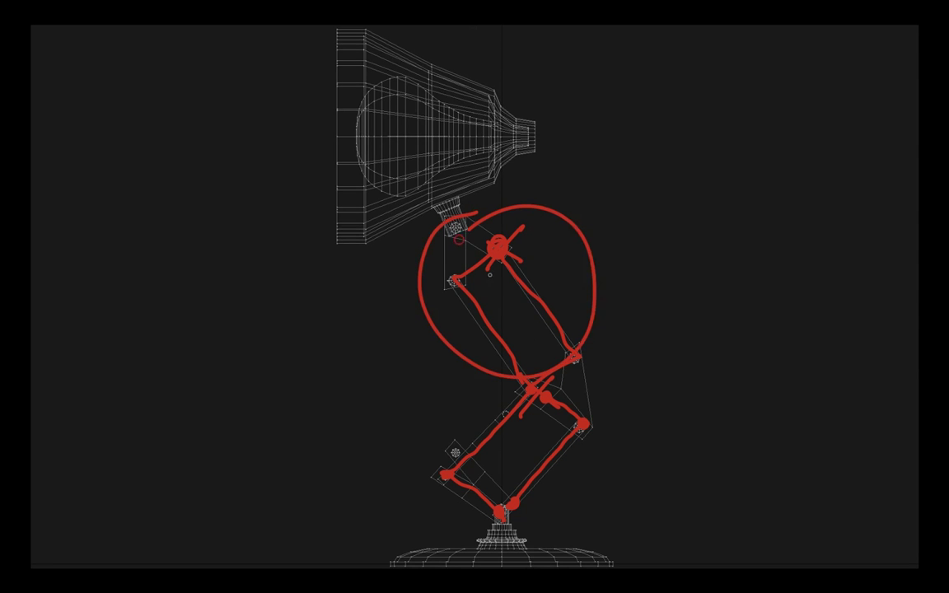
{"action": "mouse_move", "coordinate": [527, 379]}
{"action": "left_mouse_down"}
{"action": "mouse_move", "coordinate": [595, 378]}
{"action": "mouse_move", "coordinate": [540, 356]}
{"action": "left_mouse_up"}
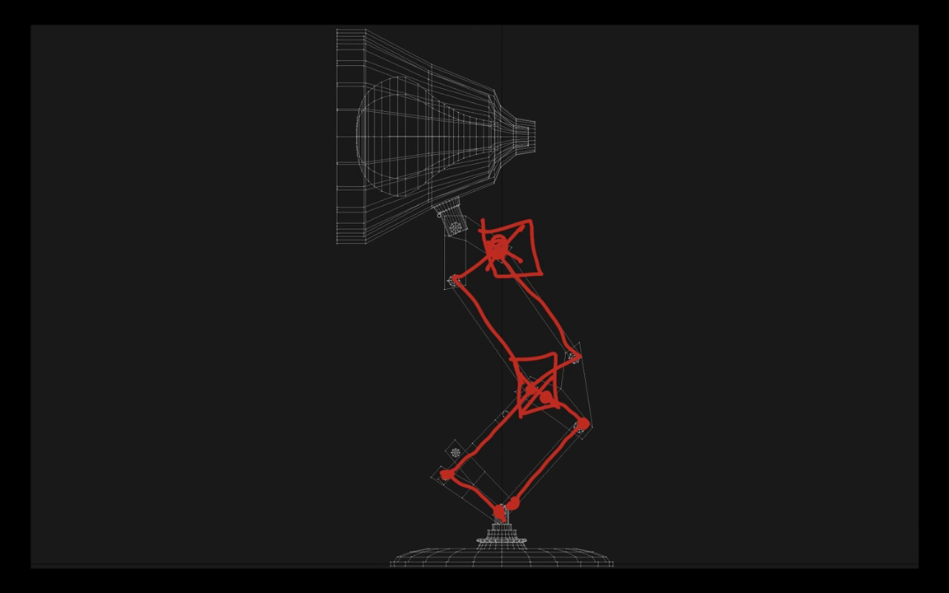
{"action": "mouse_move", "coordinate": [439, 211]}
{"action": "left_mouse_down"}
{"action": "mouse_move", "coordinate": [472, 216]}
{"action": "mouse_move", "coordinate": [438, 212]}
{"action": "left_mouse_up"}
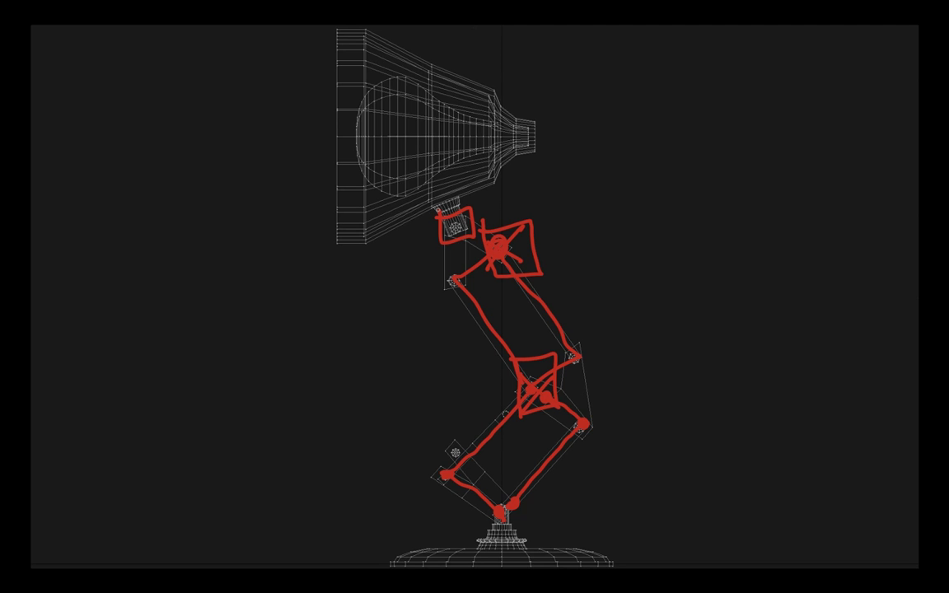
{"action": "left_click", "coordinate": [546, 396]}
{"action": "mouse_move", "coordinate": [538, 380]}
{"action": "left_mouse_down"}
{"action": "mouse_move", "coordinate": [576, 351]}
{"action": "mouse_move", "coordinate": [584, 428]}
{"action": "mouse_move", "coordinate": [545, 416]}
{"action": "mouse_move", "coordinate": [533, 394]}
{"action": "mouse_move", "coordinate": [586, 425]}
{"action": "mouse_move", "coordinate": [579, 357]}
{"action": "mouse_move", "coordinate": [535, 392]}
{"action": "left_mouse_up"}
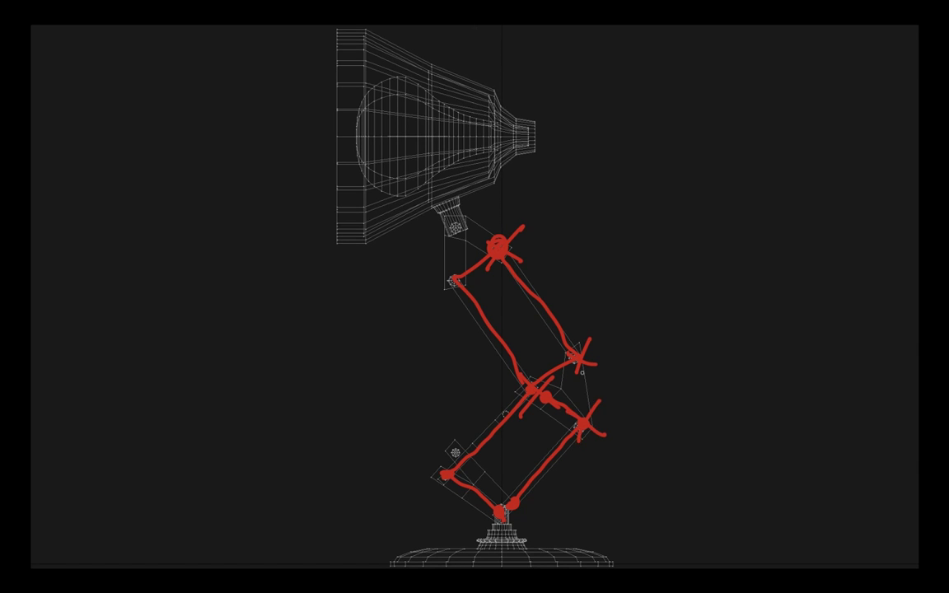
{"action": "mouse_move", "coordinate": [585, 370]}
{"action": "left_mouse_down"}
{"action": "mouse_move", "coordinate": [583, 418]}
{"action": "mouse_move", "coordinate": [598, 401]}
{"action": "left_mouse_up"}
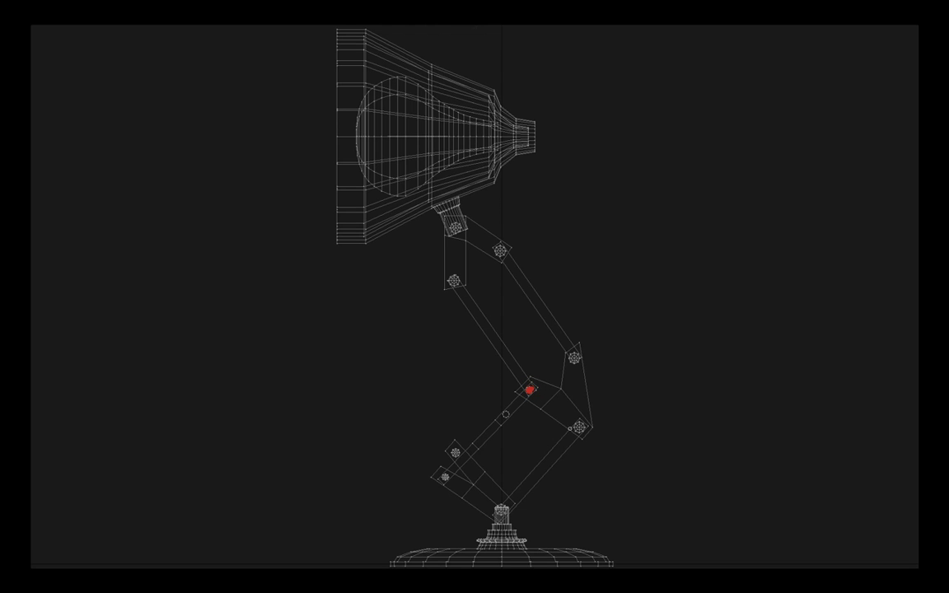
{"action": "left_click", "coordinate": [579, 427]}
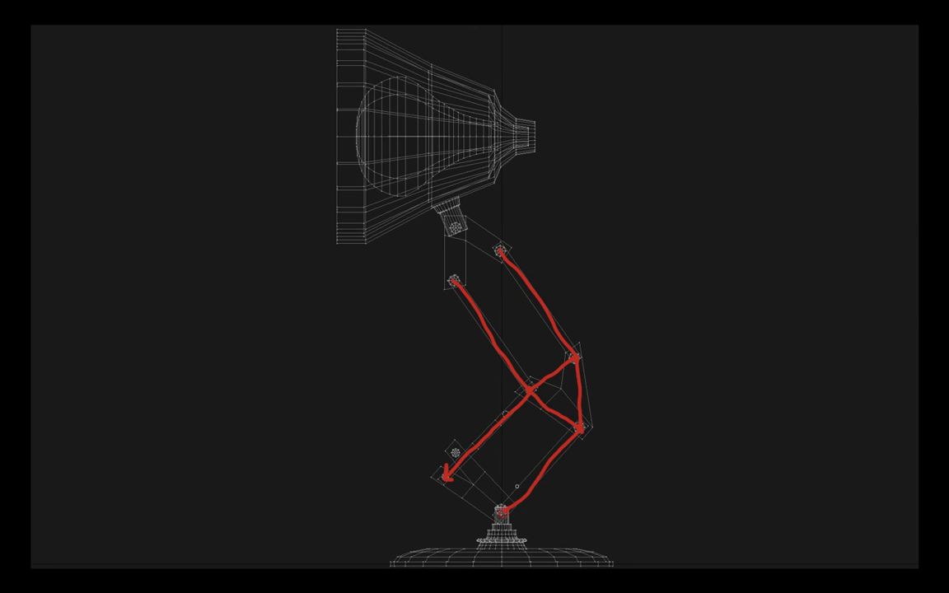
{"action": "left_click_drag", "start_coordinate": [445, 480], "coordinate": [508, 512]}
{"action": "left_click_drag", "start_coordinate": [453, 281], "coordinate": [499, 252]}
{"action": "mouse_move", "coordinate": [453, 281]}
{"action": "left_mouse_down"}
{"action": "mouse_move", "coordinate": [454, 224]}
{"action": "mouse_move", "coordinate": [499, 251]}
{"action": "left_mouse_up"}
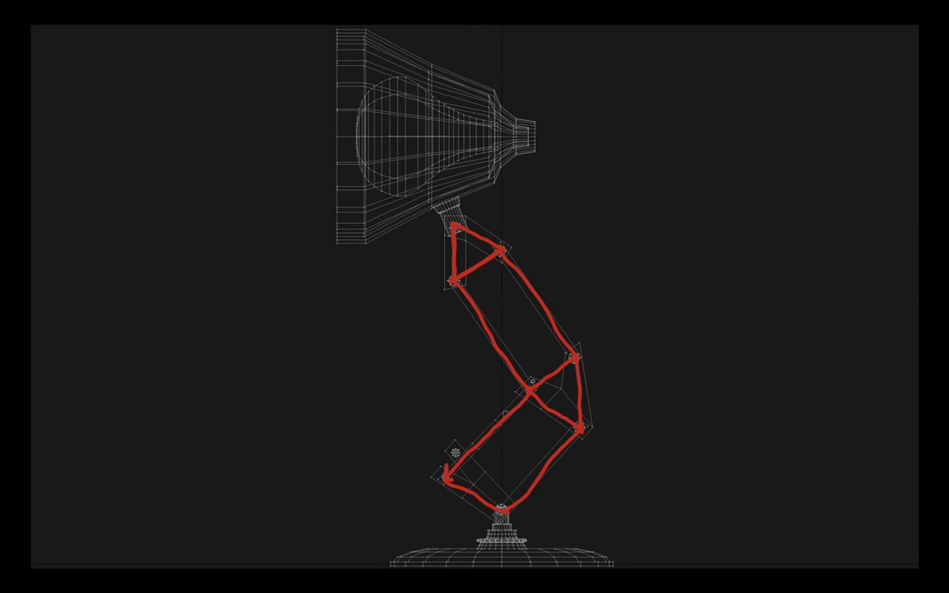
{"action": "mouse_move", "coordinate": [529, 381]}
{"action": "left_mouse_down"}
{"action": "mouse_move", "coordinate": [523, 386]}
{"action": "mouse_move", "coordinate": [542, 394]}
{"action": "mouse_move", "coordinate": [521, 382]}
{"action": "mouse_move", "coordinate": [545, 383]}
{"action": "mouse_move", "coordinate": [544, 349]}
{"action": "mouse_move", "coordinate": [554, 356]}
{"action": "left_mouse_up"}
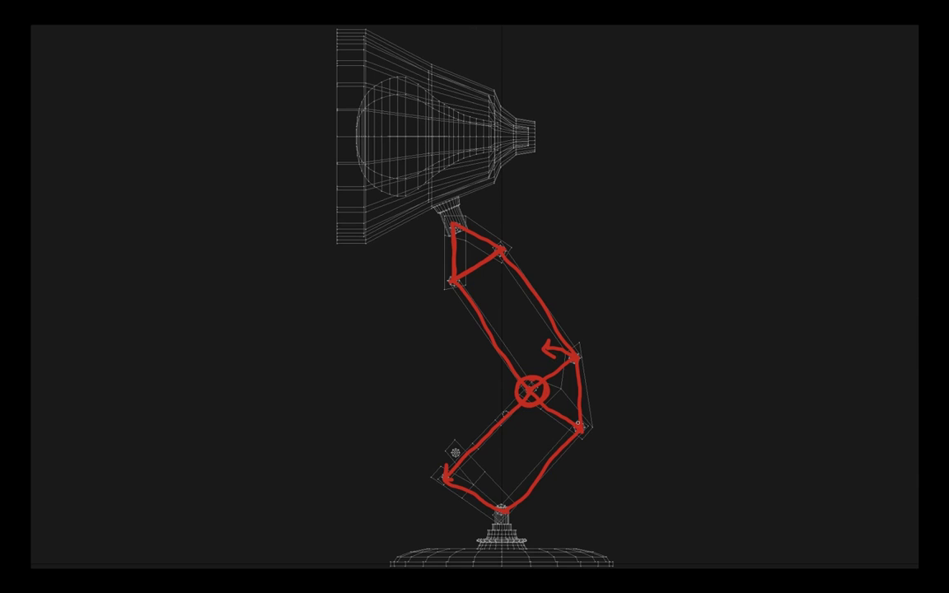
{"action": "mouse_move", "coordinate": [580, 427]}
{"action": "left_mouse_down"}
{"action": "mouse_move", "coordinate": [568, 396]}
{"action": "mouse_move", "coordinate": [579, 399]}
{"action": "left_mouse_up"}
{"action": "left_click_drag", "start_coordinate": [521, 492], "coordinate": [510, 486]}
{"action": "mouse_move", "coordinate": [506, 414]}
{"action": "left_mouse_down"}
{"action": "mouse_move", "coordinate": [501, 404]}
{"action": "mouse_move", "coordinate": [493, 416]}
{"action": "left_mouse_up"}
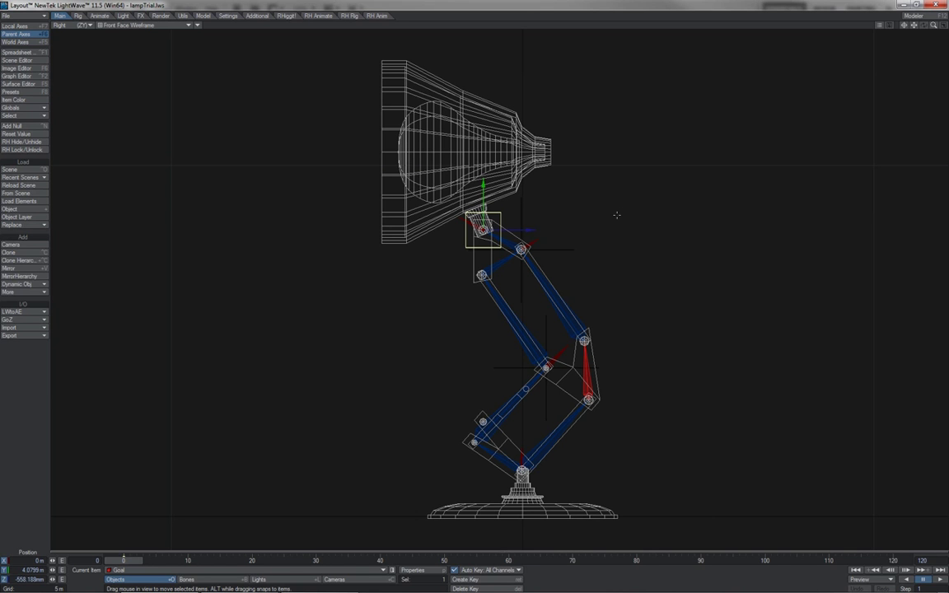
Step: Open the Scene Editor and examine the Bone (2) to Bone (10) chain and the g2 and g3 nulls
{"action": "key", "text": "ctrl+F1"}
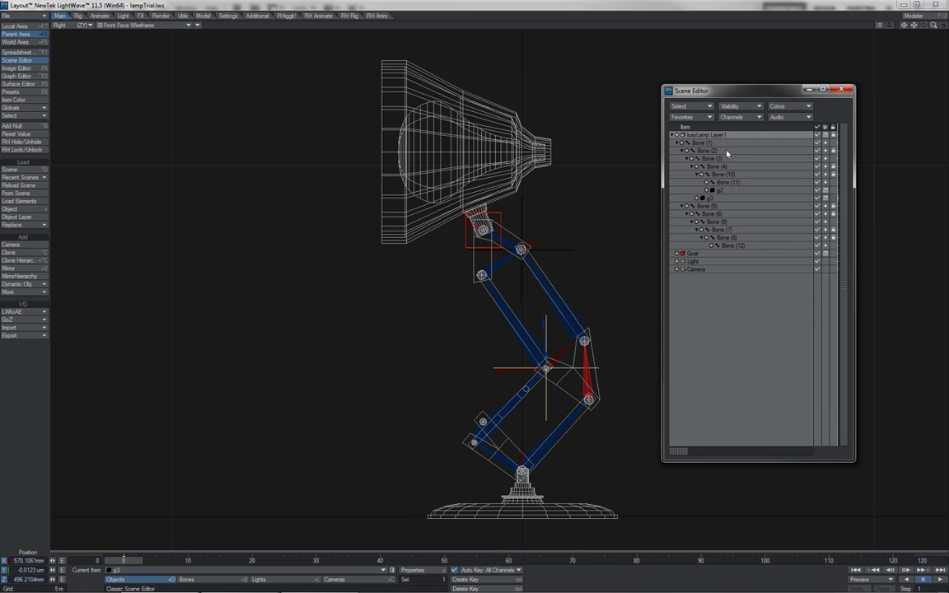
{"action": "left_click", "coordinate": [726, 151]}
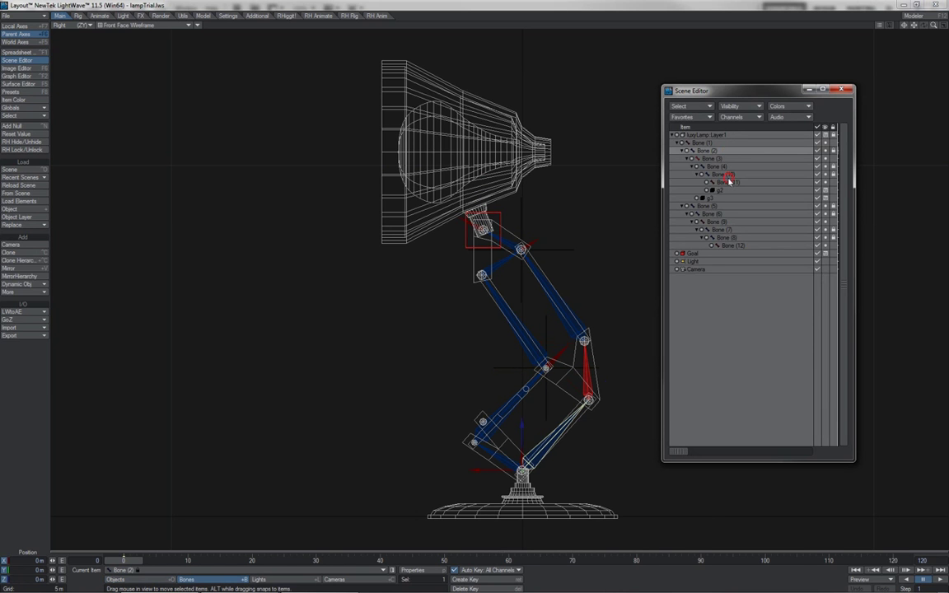
{"action": "left_click", "coordinate": [728, 176], "text": "shift"}
{"action": "left_click", "coordinate": [720, 198]}
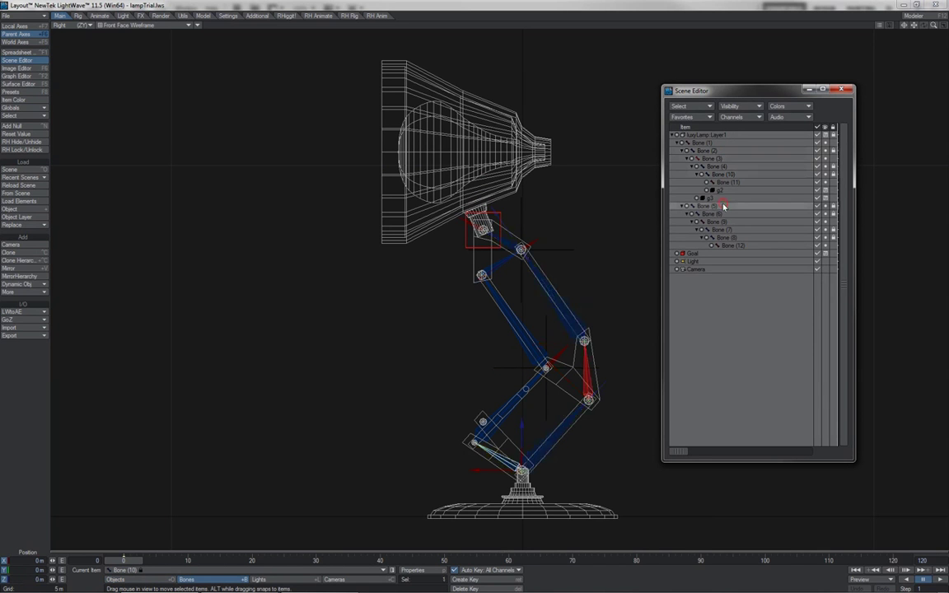
{"action": "left_click", "coordinate": [720, 190]}
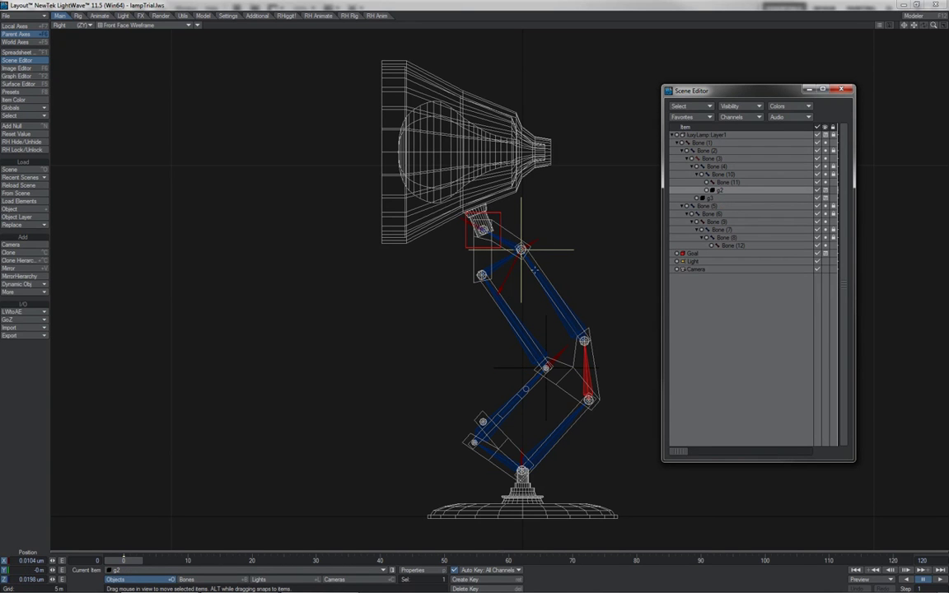
{"action": "left_click", "coordinate": [708, 198]}
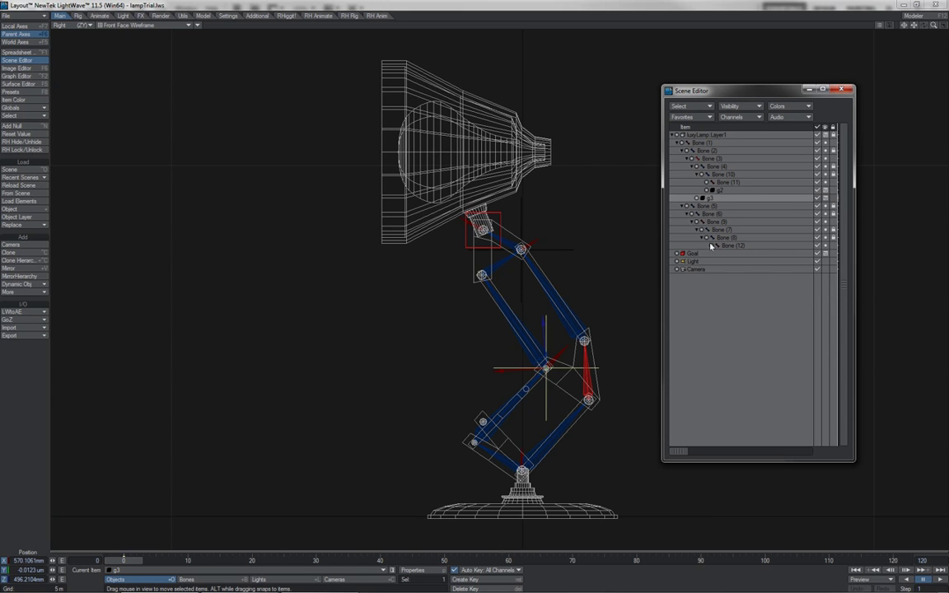
Step: Examine the chains Bone (5) to Bone (9), Bone (7) to Bone (12) and Bone (2) to Bone (10) in the lamp's hierarchy
{"action": "left_click", "coordinate": [705, 206]}
{"action": "left_click", "coordinate": [715, 221], "text": "shift"}
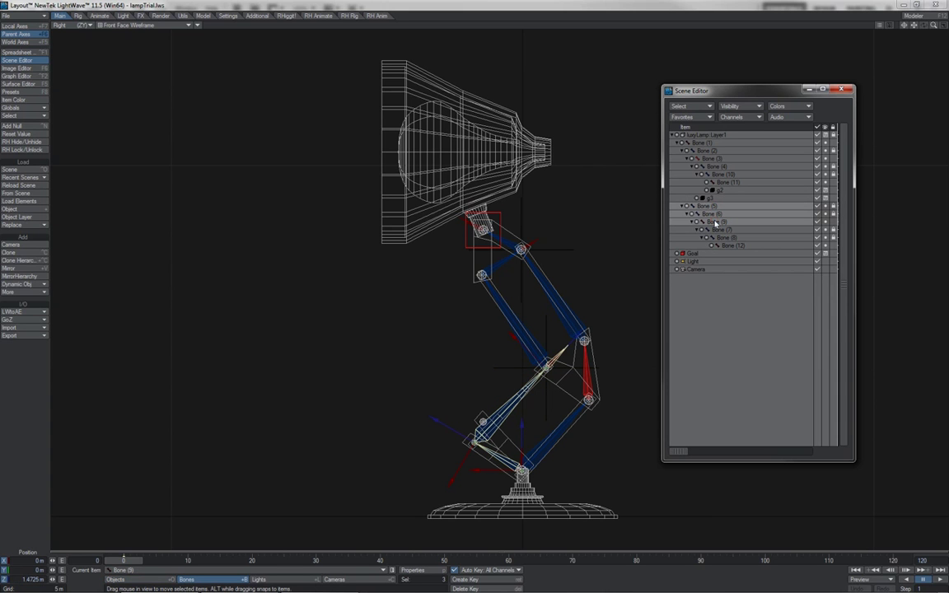
{"action": "left_click", "coordinate": [722, 230]}
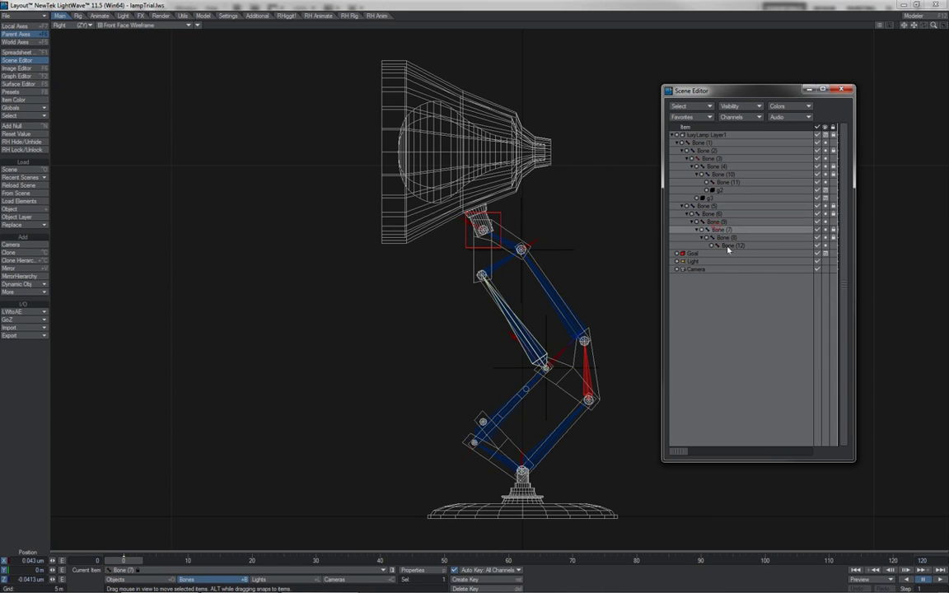
{"action": "left_click", "coordinate": [727, 246], "text": "shift"}
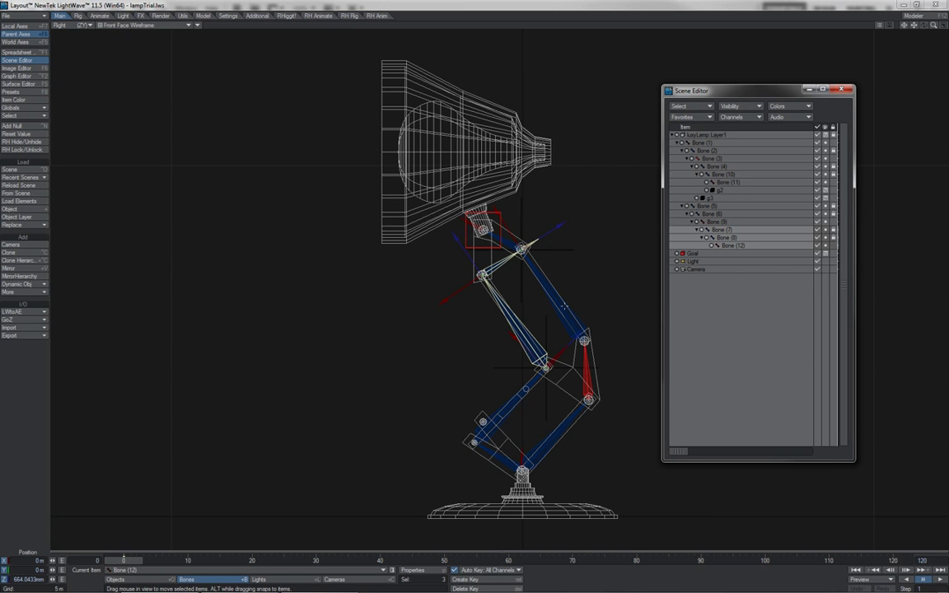
{"action": "left_click", "coordinate": [716, 152]}
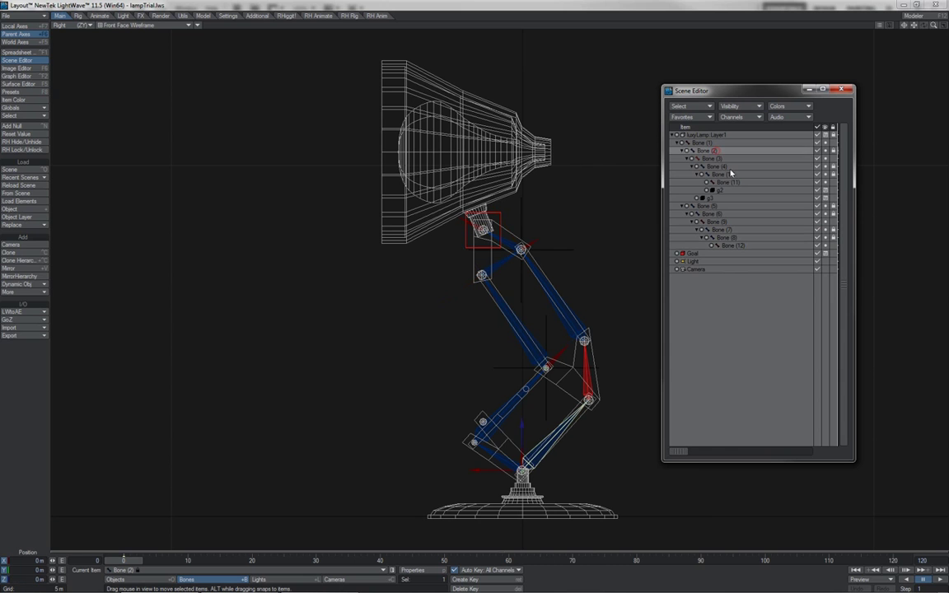
{"action": "left_click", "coordinate": [728, 177], "text": "shift"}
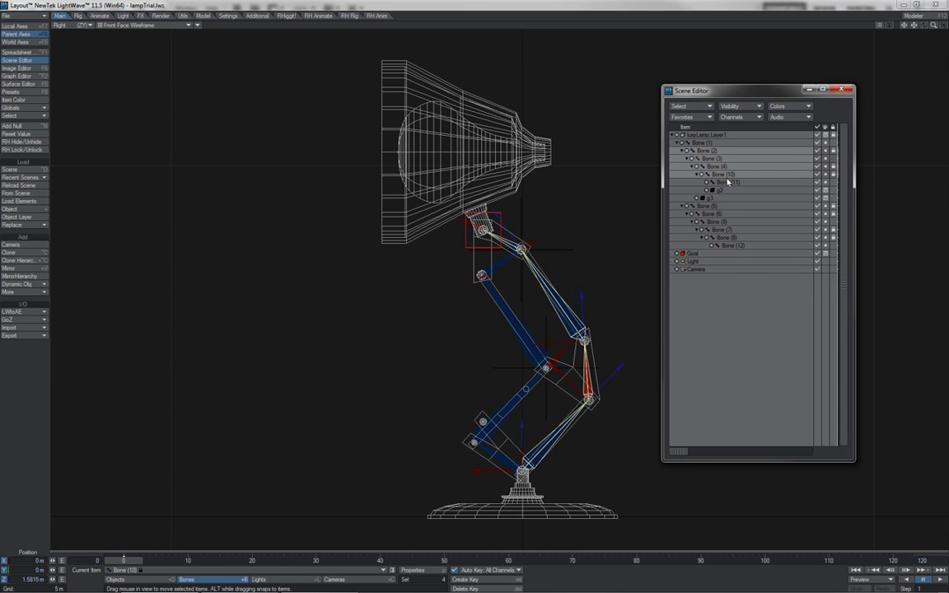
Step: Move the Goal null below the lampshade to about Y 3.10 m, Z -1.48 m to bend the lamp arm
{"action": "left_click", "coordinate": [497, 234]}
{"action": "left_click", "coordinate": [501, 218]}
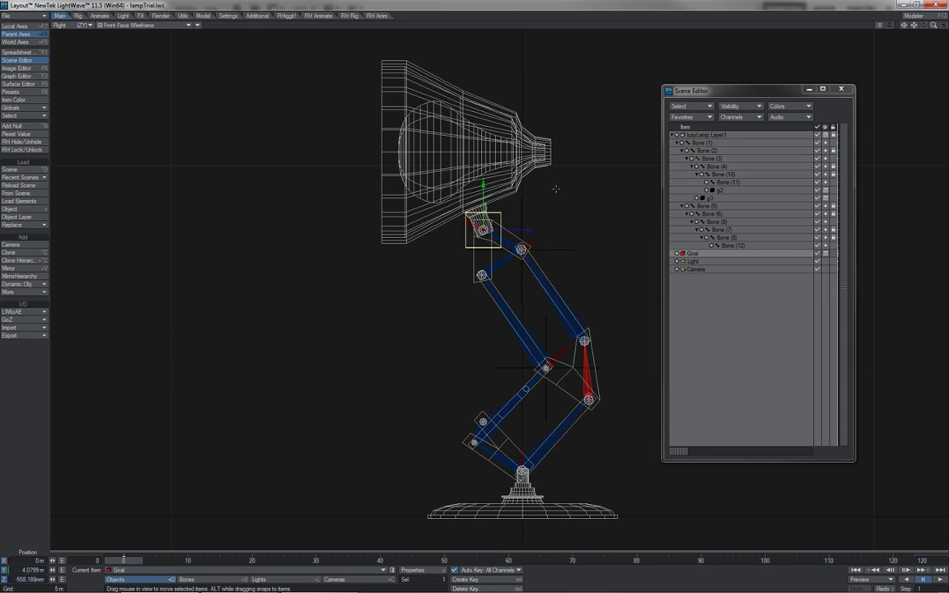
{"action": "left_click_drag", "start_coordinate": [556, 189], "coordinate": [556, 241]}
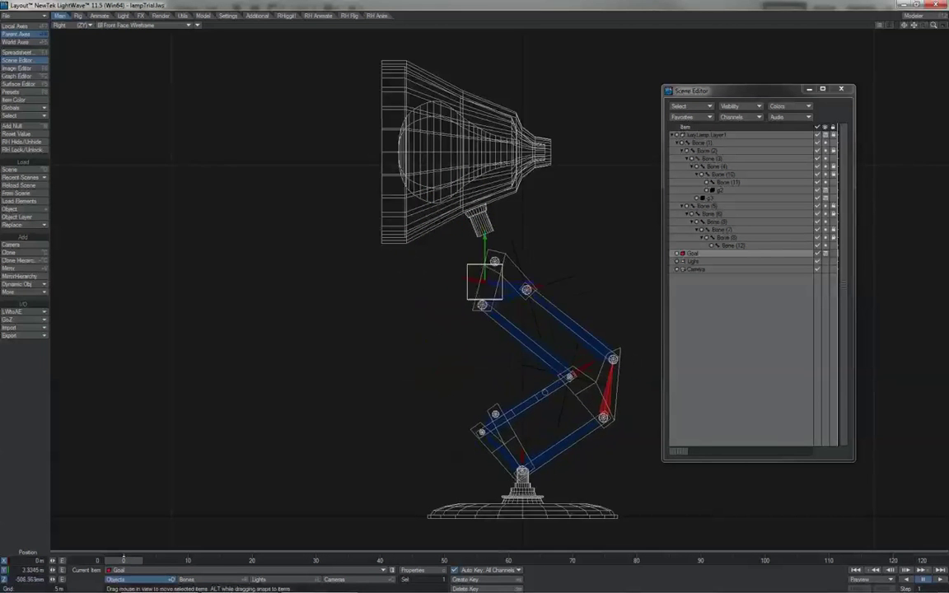
{"action": "left_click_drag", "start_coordinate": [484, 282], "coordinate": [426, 319]}
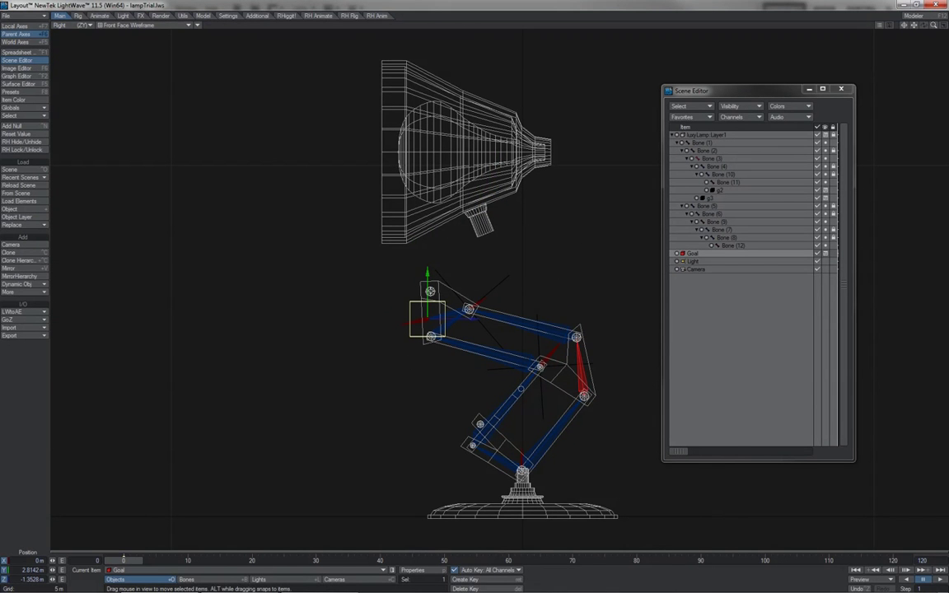
{"action": "left_click_drag", "start_coordinate": [427, 318], "coordinate": [419, 298]}
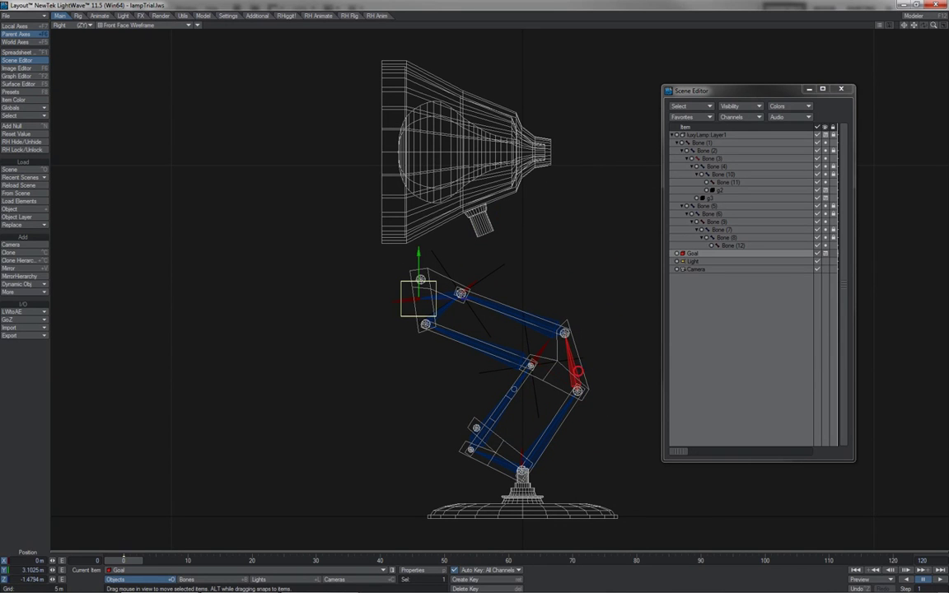
Step: Rotate Bone (3) at the lamp's knee back and forth, finishing at a heading of -16.9°
{"action": "left_click", "coordinate": [578, 371]}
{"action": "key", "text": "y"}
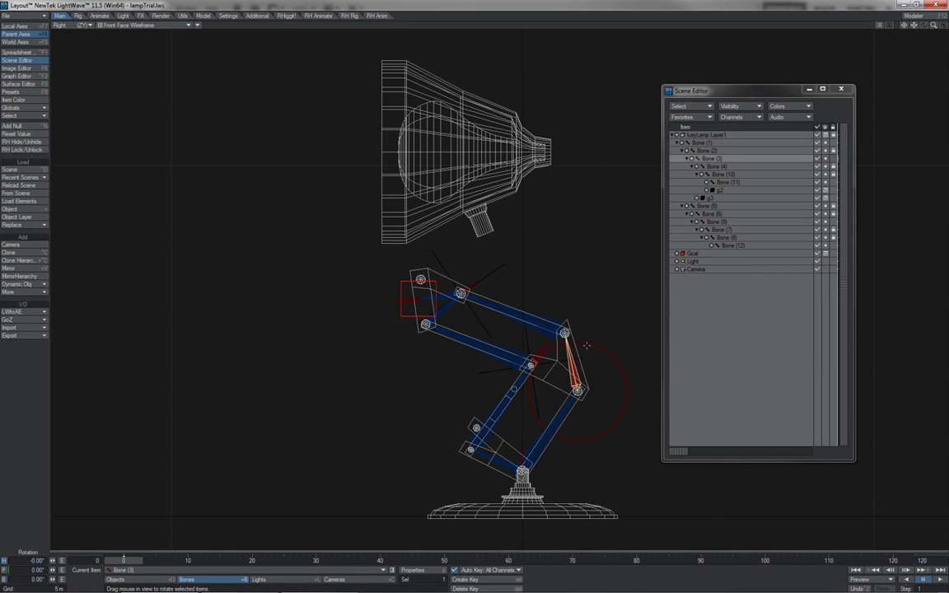
{"action": "left_click_drag", "start_coordinate": [585, 345], "coordinate": [617, 347]}
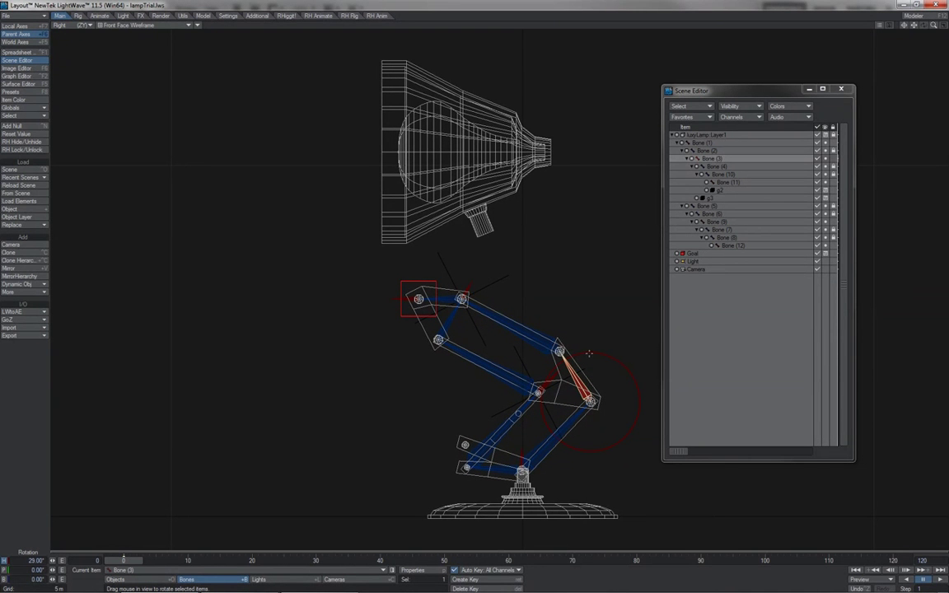
{"action": "left_click_drag", "start_coordinate": [589, 353], "coordinate": [613, 341]}
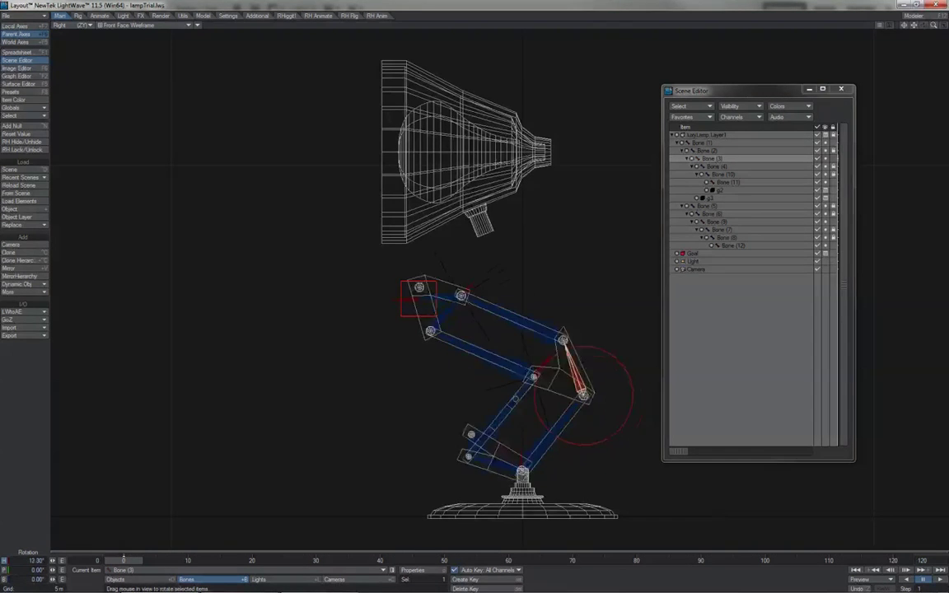
{"action": "left_click_drag", "start_coordinate": [435, 270], "coordinate": [406, 270]}
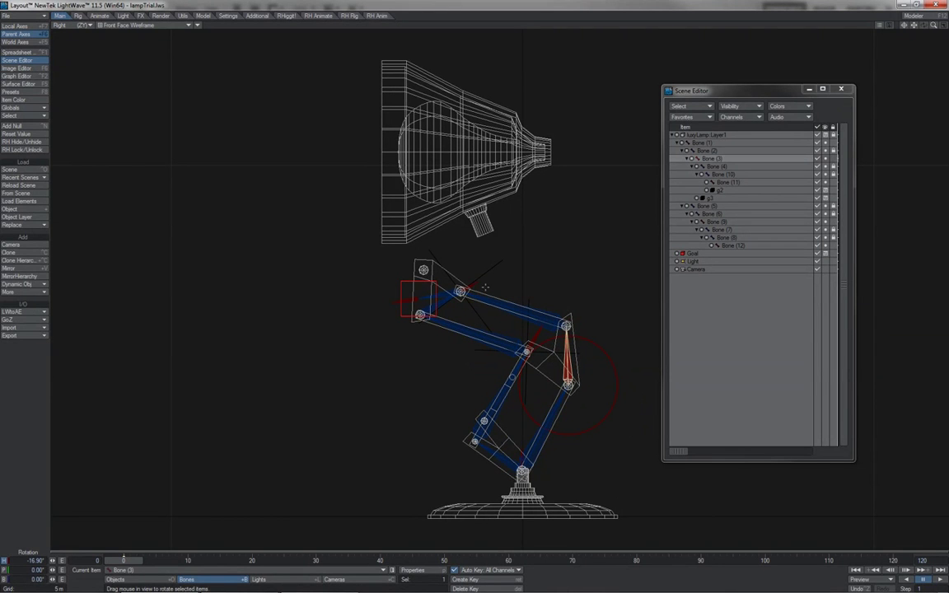
Step: Move the Goal null around below the lampshade to test how the arm follows with the knee bone rotated
{"action": "key", "text": "t"}
{"action": "left_click", "coordinate": [414, 282]}
{"action": "mouse_move", "coordinate": [495, 261]}
{"action": "left_mouse_down"}
{"action": "mouse_move", "coordinate": [437, 264]}
{"action": "mouse_move", "coordinate": [511, 266]}
{"action": "left_mouse_up"}
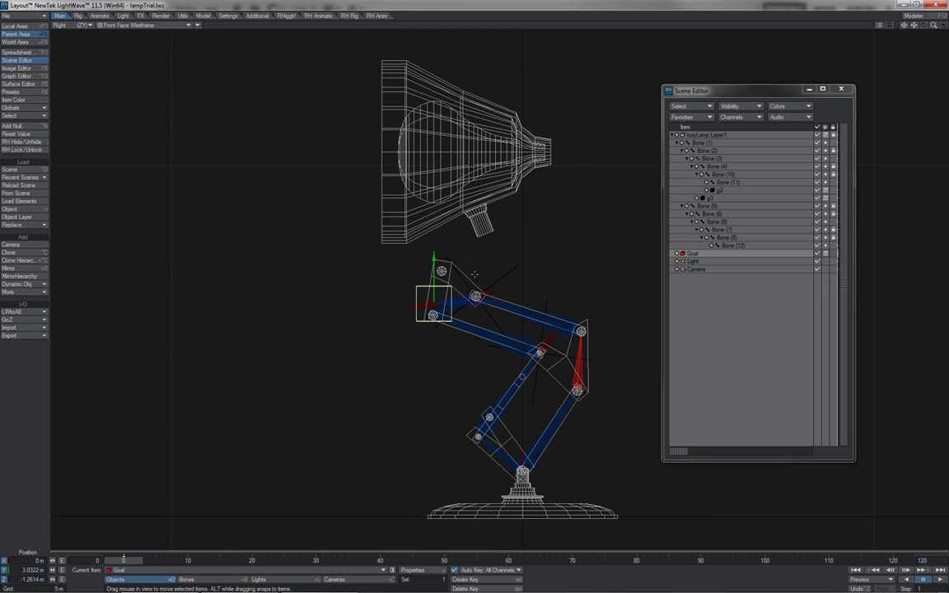
{"action": "mouse_move", "coordinate": [492, 265]}
{"action": "left_mouse_down"}
{"action": "mouse_move", "coordinate": [458, 294]}
{"action": "mouse_move", "coordinate": [443, 274]}
{"action": "mouse_move", "coordinate": [506, 254]}
{"action": "left_mouse_up"}
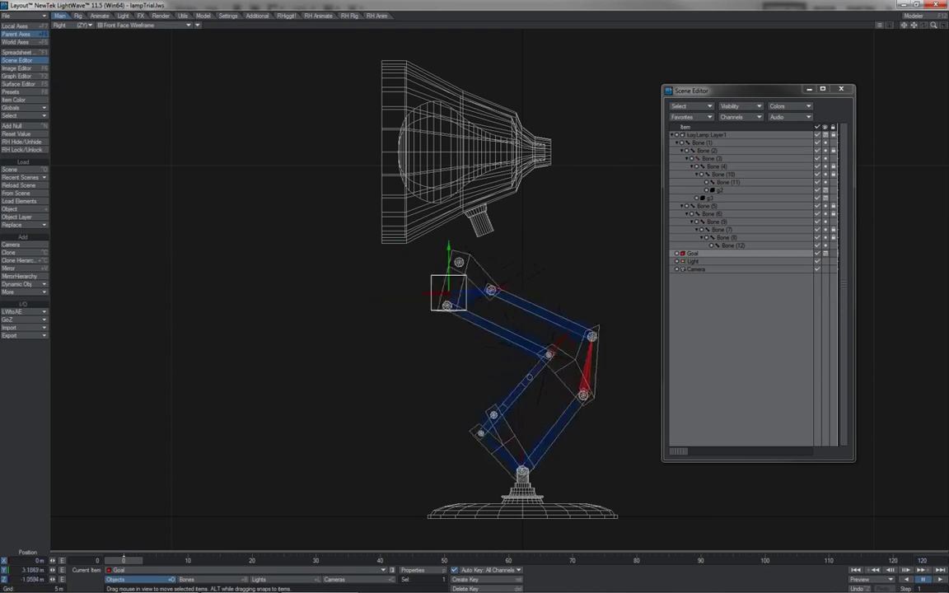
{"action": "left_click_drag", "start_coordinate": [447, 292], "coordinate": [420, 313]}
Step: Move the root Bone (1) away from the lamp's base to test the whole arm against the fixed Goal
{"action": "left_click", "coordinate": [704, 143]}
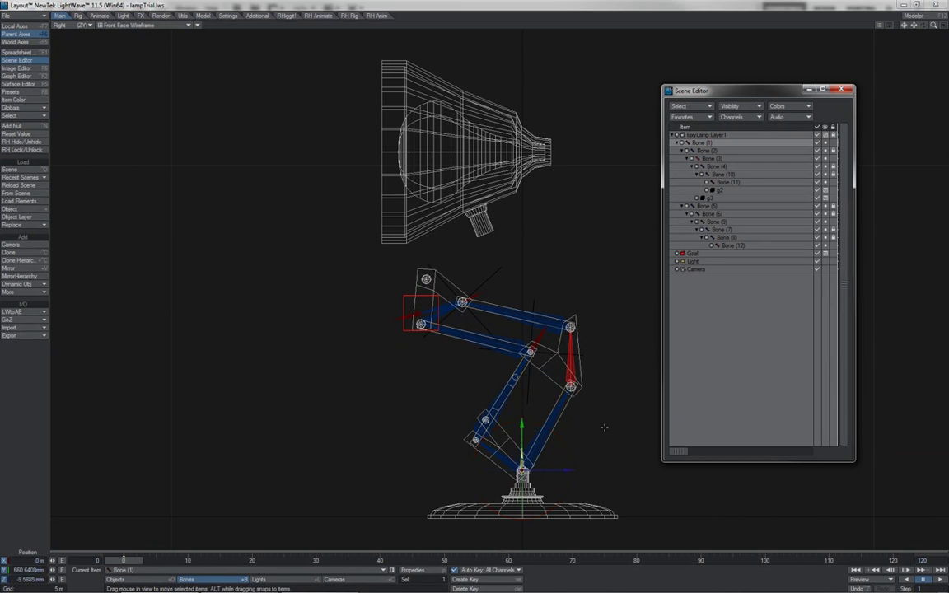
{"action": "left_click_drag", "start_coordinate": [603, 427], "coordinate": [539, 377]}
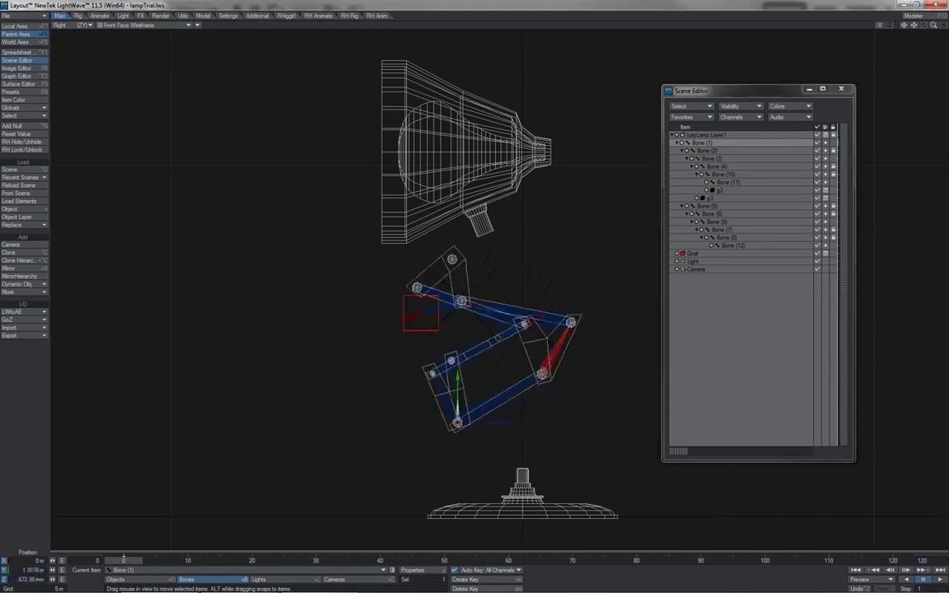
{"action": "left_click_drag", "start_coordinate": [457, 421], "coordinate": [599, 437]}
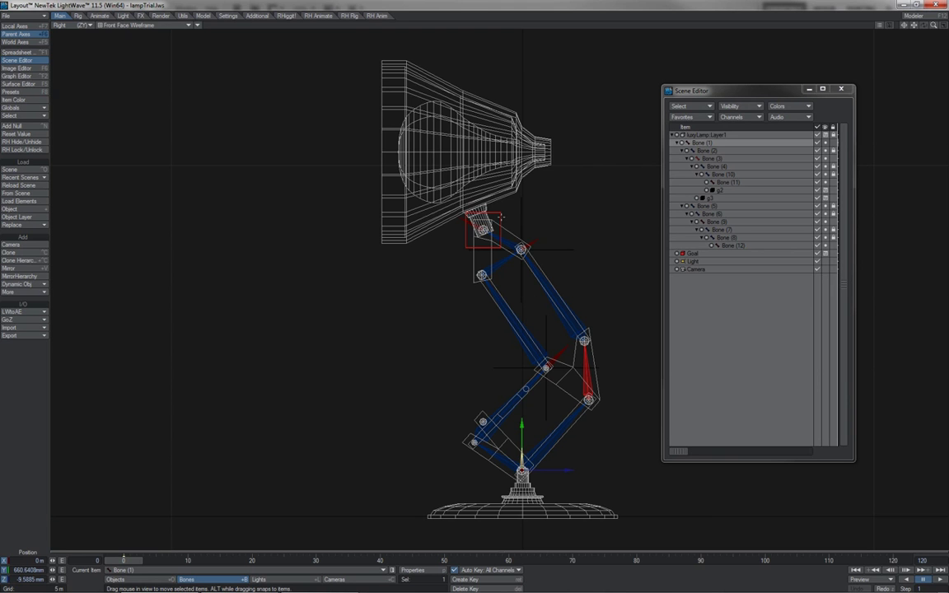
Step: Move the Goal null down and forward to about Y 2.36 m, Z -1.86 m, folding the lamp arm
{"action": "left_click", "coordinate": [451, 197]}
{"action": "left_click_drag", "start_coordinate": [547, 212], "coordinate": [483, 321]}
{"action": "left_click_drag", "start_coordinate": [420, 342], "coordinate": [391, 350]}
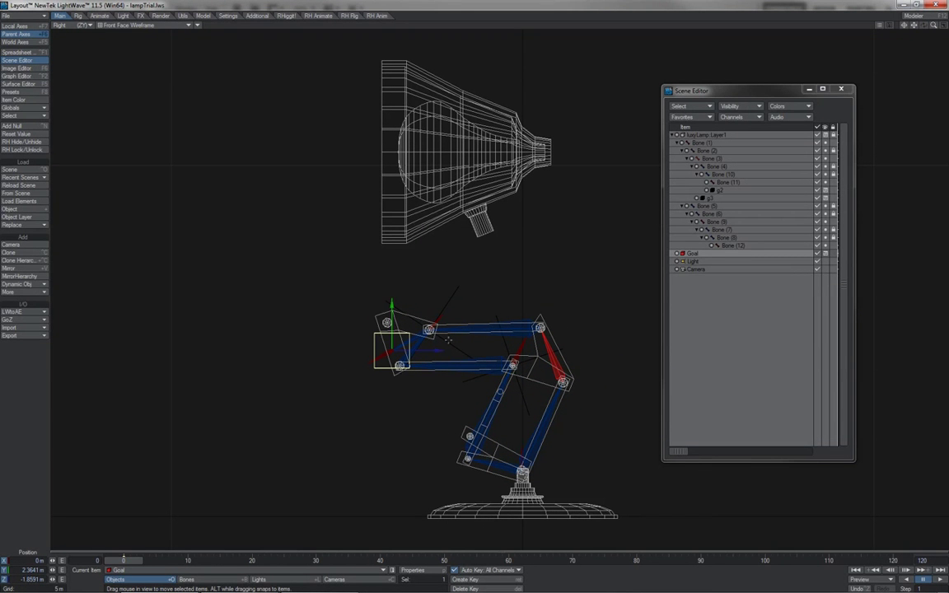
Step: Rotate the knee's Bone (3) to a heading of -6.5° with the arm folded
{"action": "left_click", "coordinate": [553, 358]}
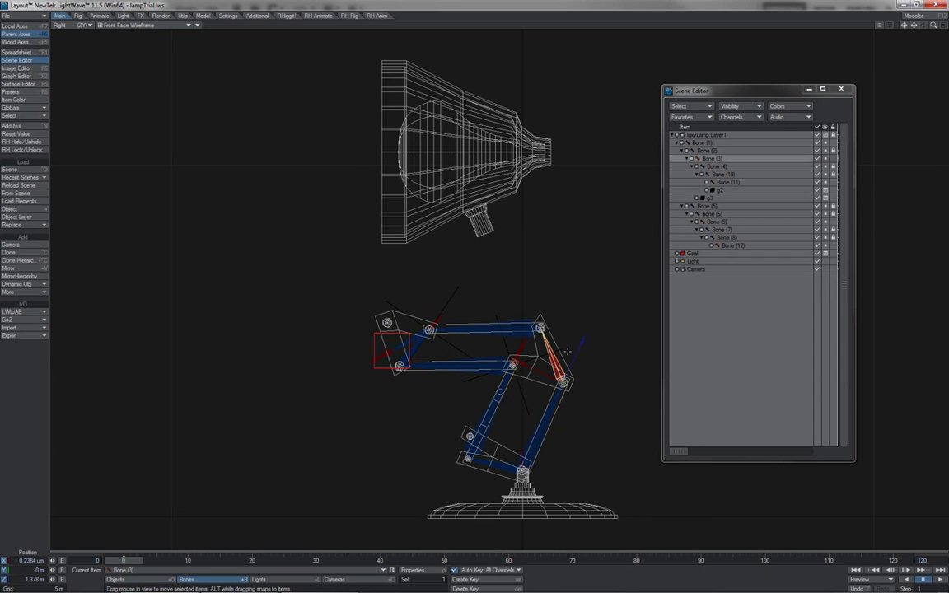
{"action": "left_click_drag", "start_coordinate": [575, 336], "coordinate": [599, 337]}
{"action": "left_click_drag", "start_coordinate": [346, 296], "coordinate": [362, 323]}
{"action": "left_click_drag", "start_coordinate": [524, 295], "coordinate": [474, 290]}
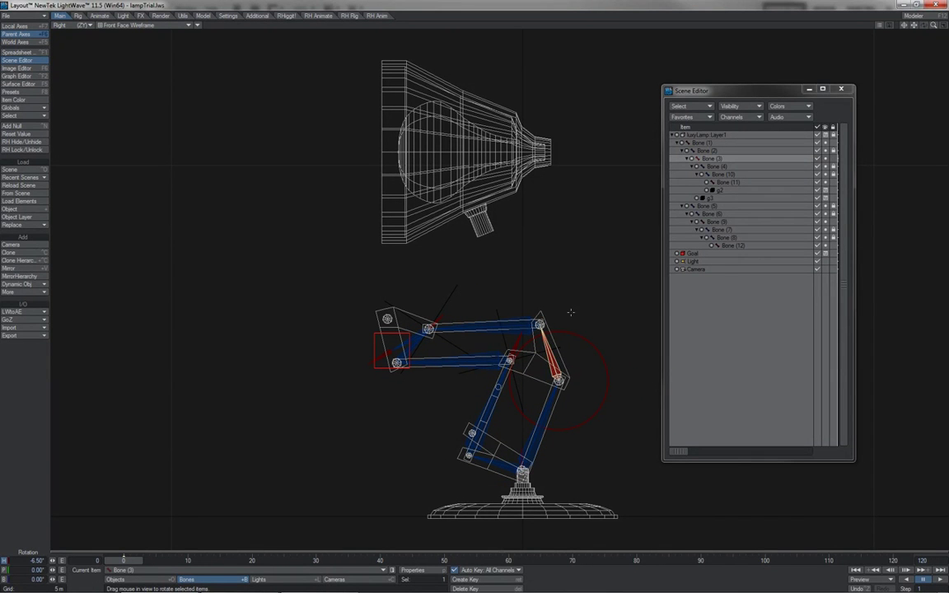
Step: Check Bone (9) at the inner knee joint and rotate Bone (3) to a heading of 12.5°
{"action": "left_click", "coordinate": [717, 221]}
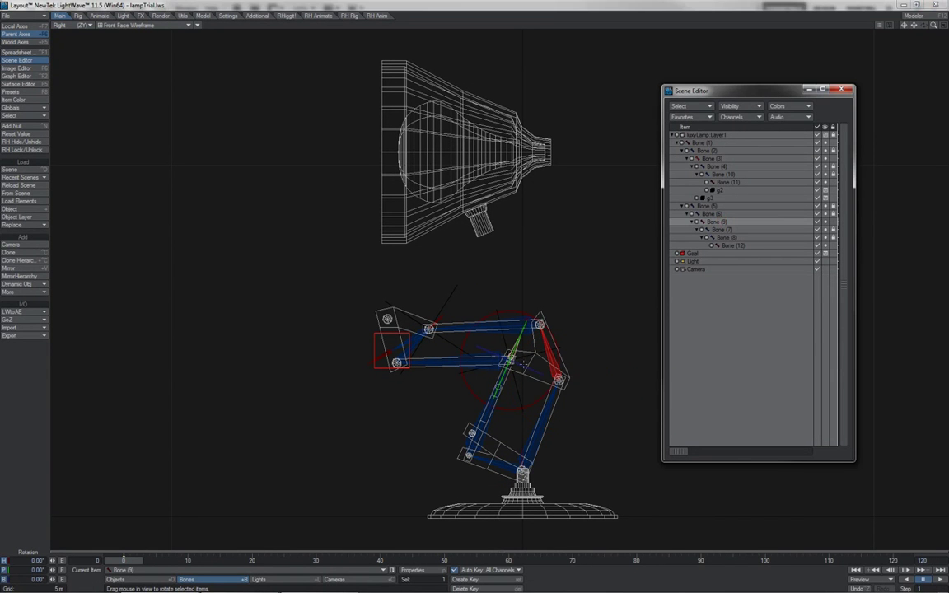
{"action": "left_click", "coordinate": [551, 356]}
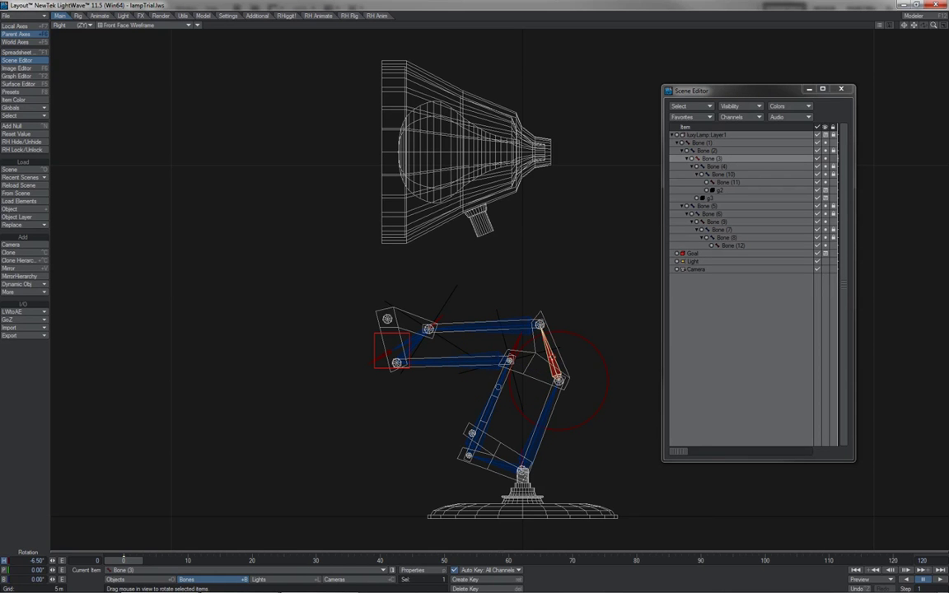
{"action": "left_click_drag", "start_coordinate": [574, 335], "coordinate": [605, 336]}
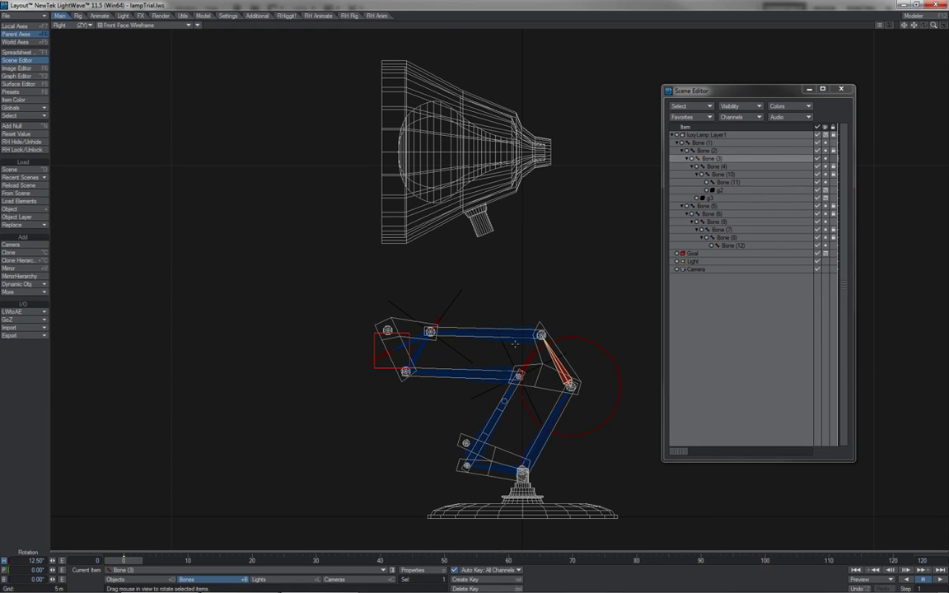